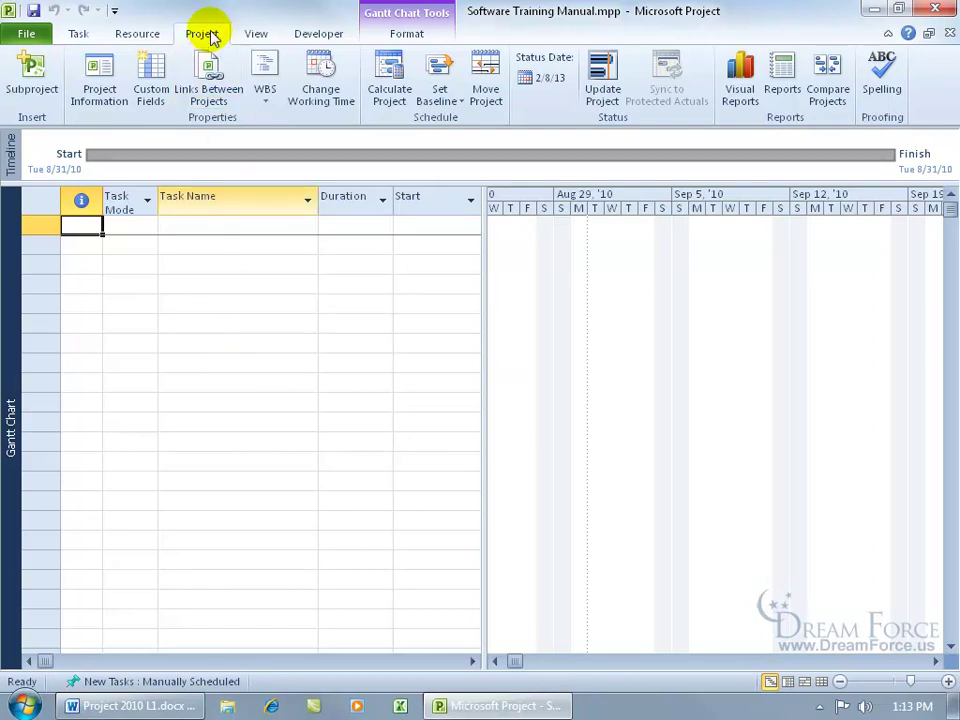
Examine the Standard calendar's working times for February 13 and February 10, 2013 in Change Working Time
click(323, 102)
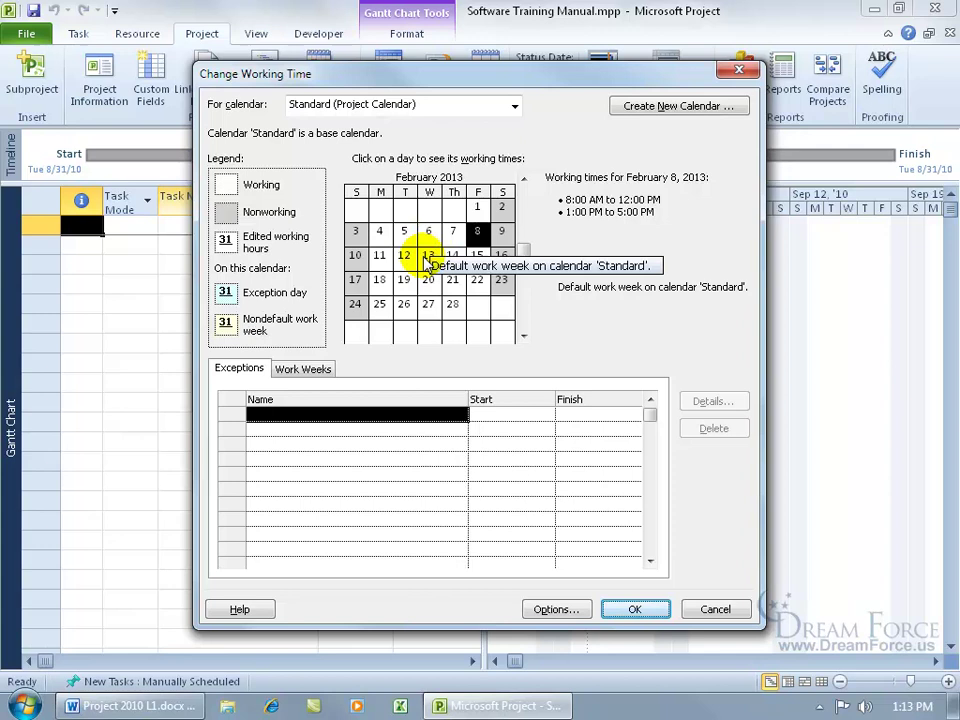
click(427, 256)
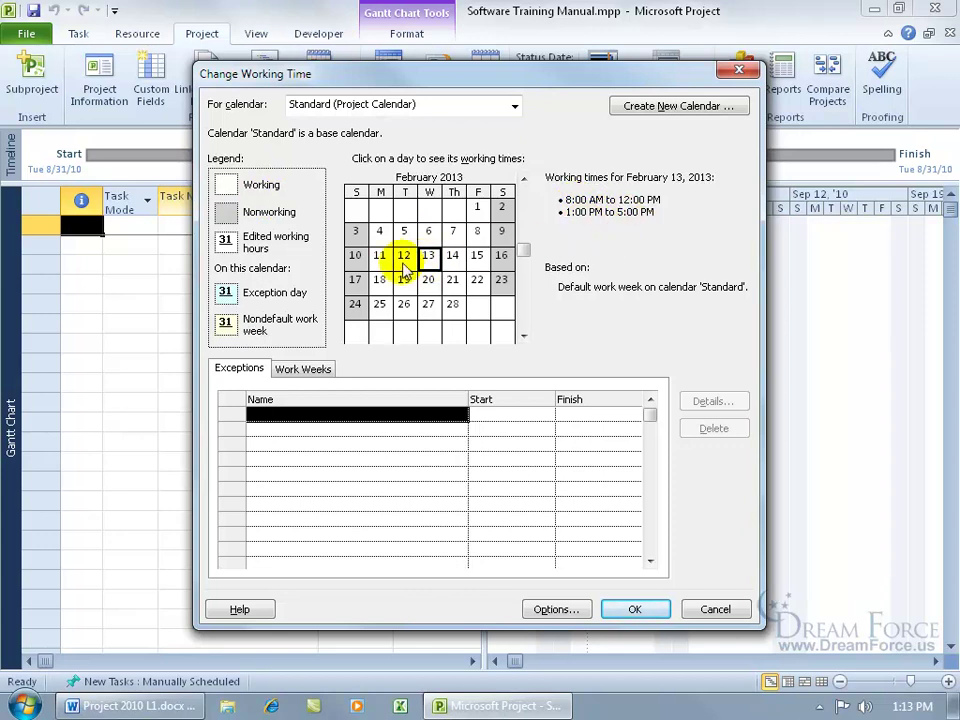
click(356, 256)
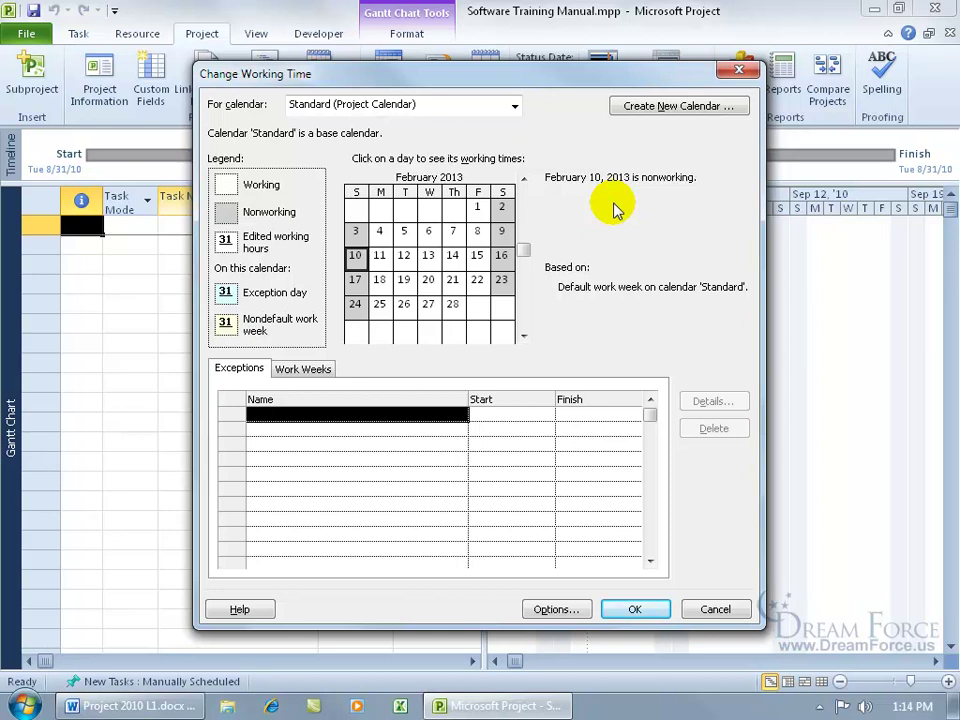
Review the 24 Hours and Night Shift calendars, including Night Shift hours for February 12, 2013, and return to Standard (Project Calendar)
click(514, 107)
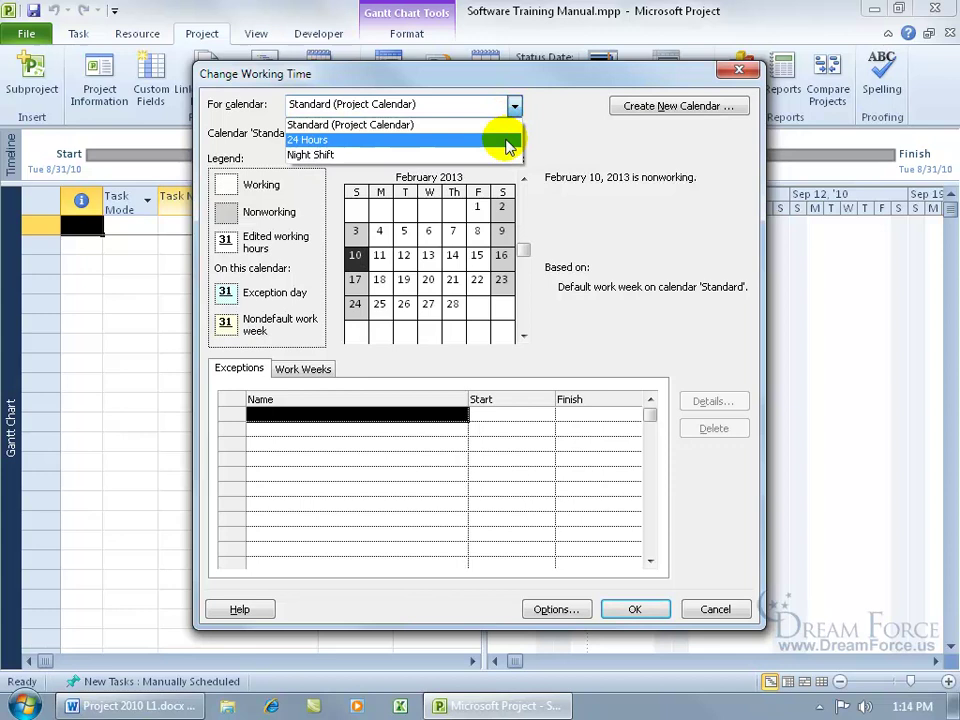
click(506, 141)
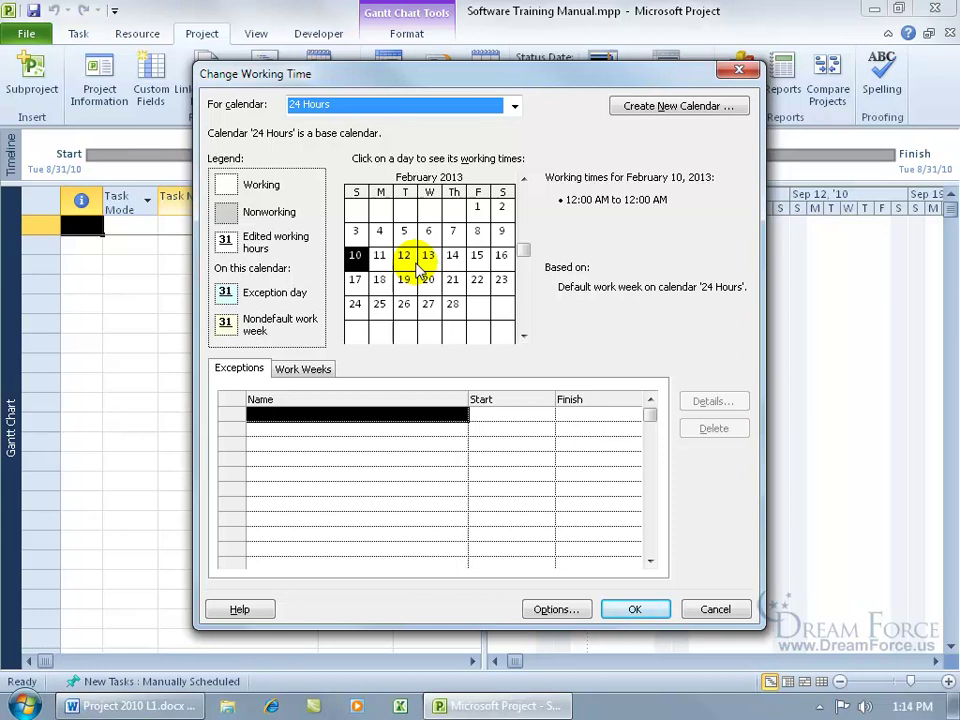
click(515, 106)
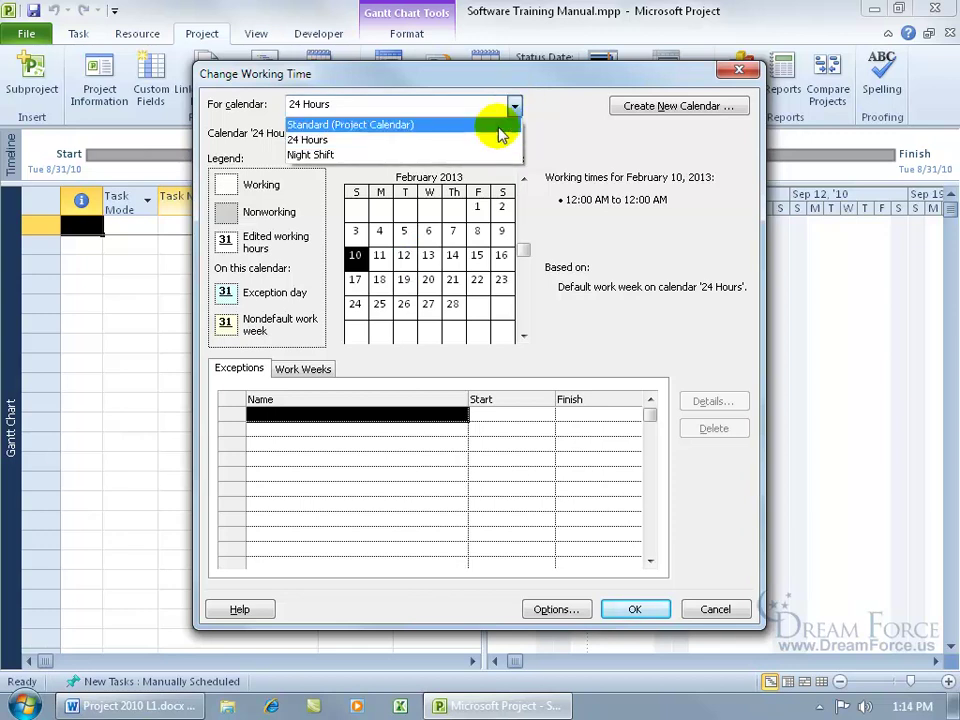
click(484, 154)
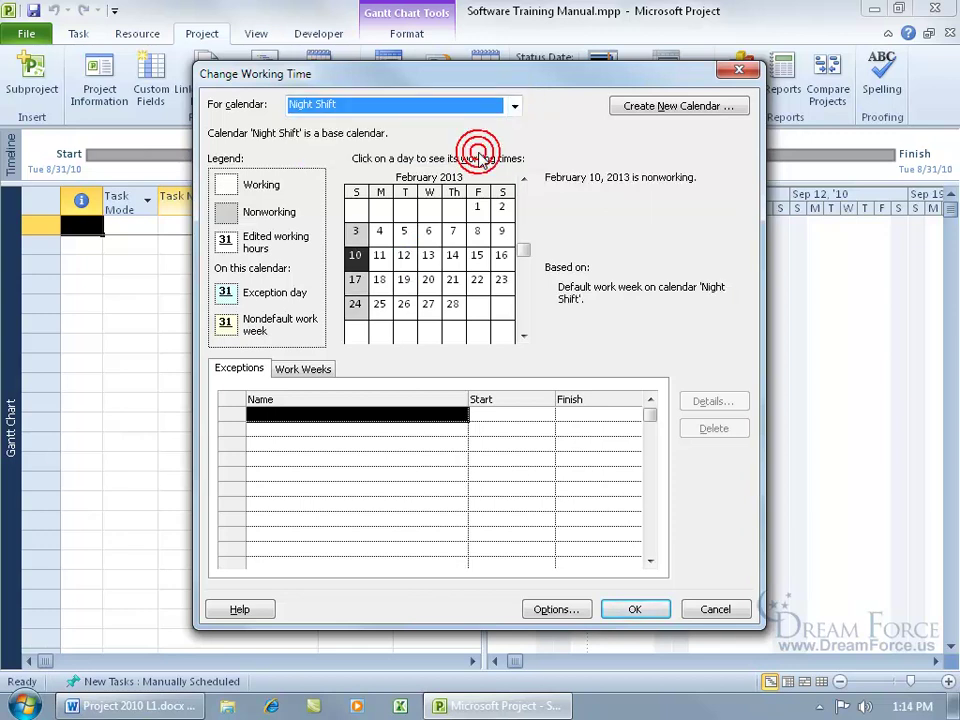
click(405, 256)
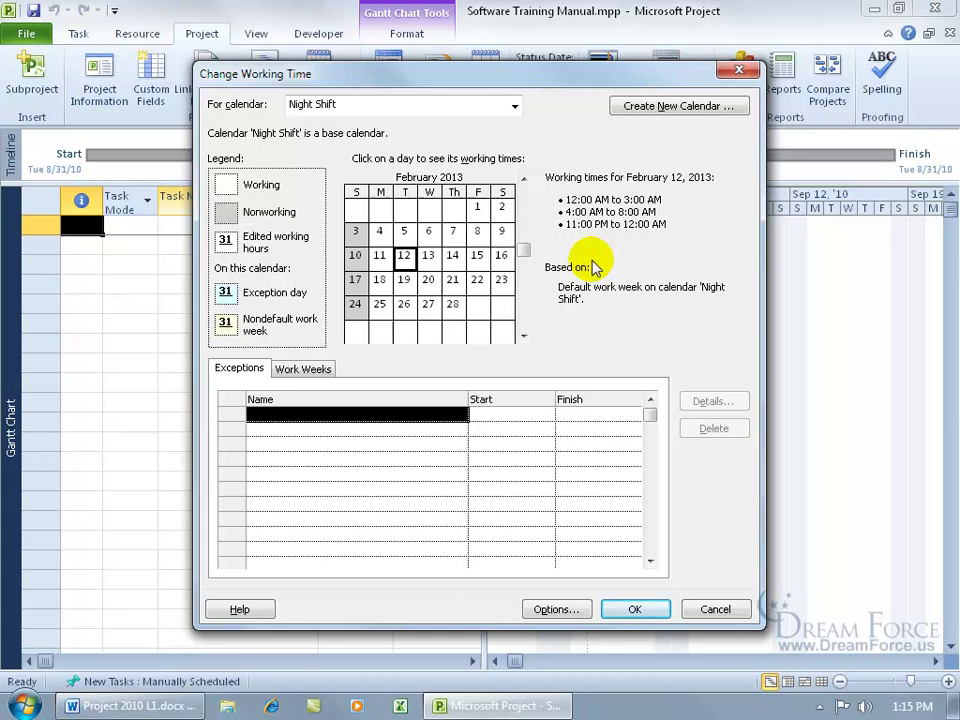
click(515, 106)
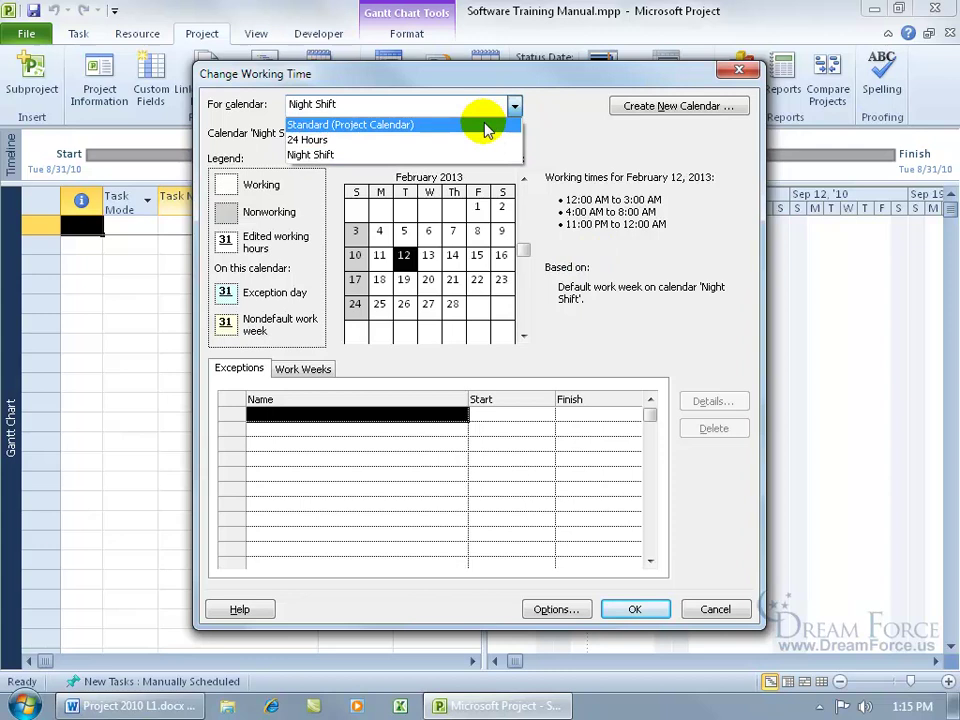
click(489, 125)
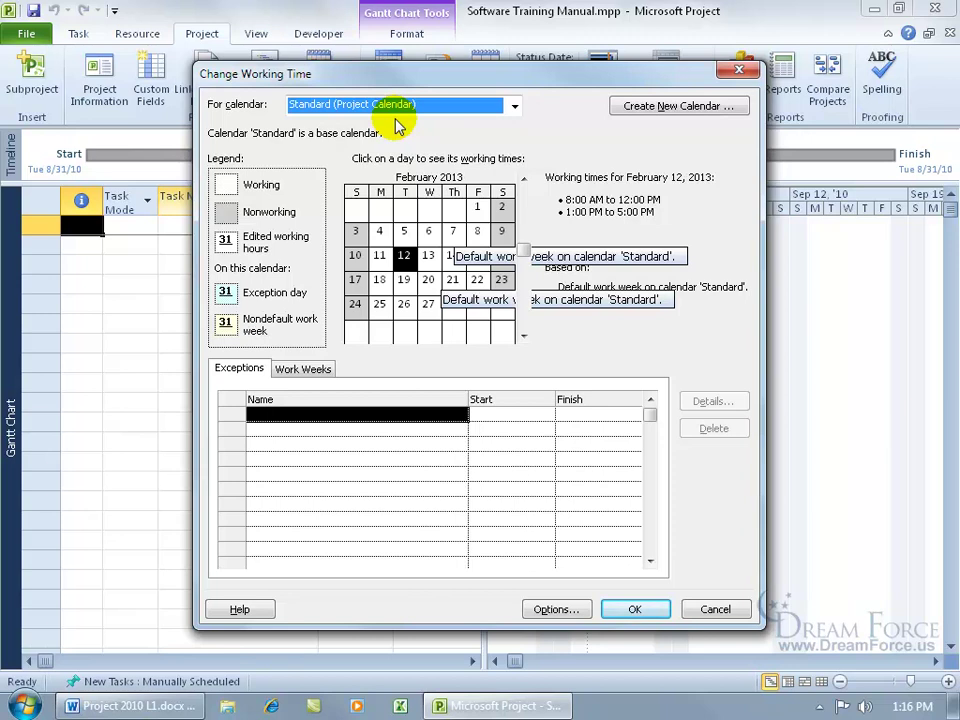
click(510, 104)
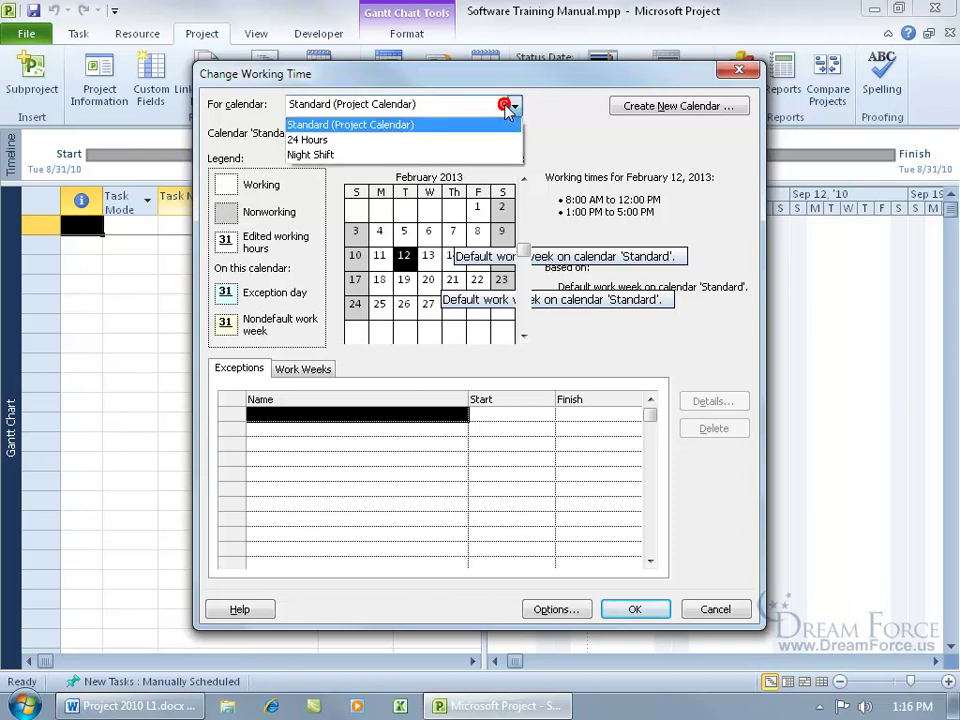
click(459, 127)
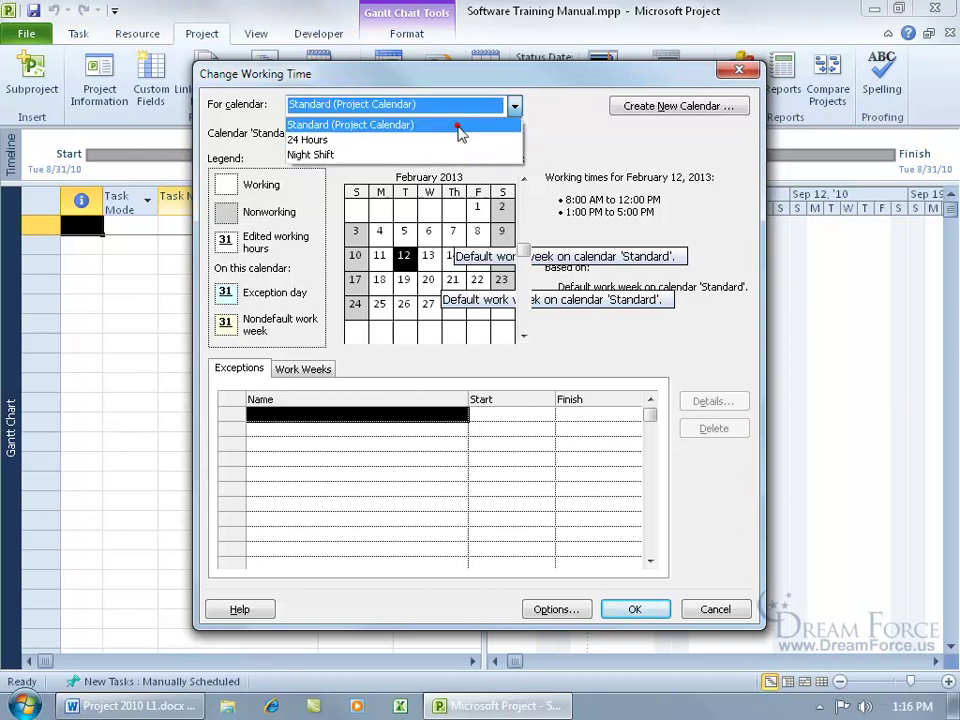
Create a base calendar named Copy of Standard from the Standard calendar, and close the working time settings
click(687, 110)
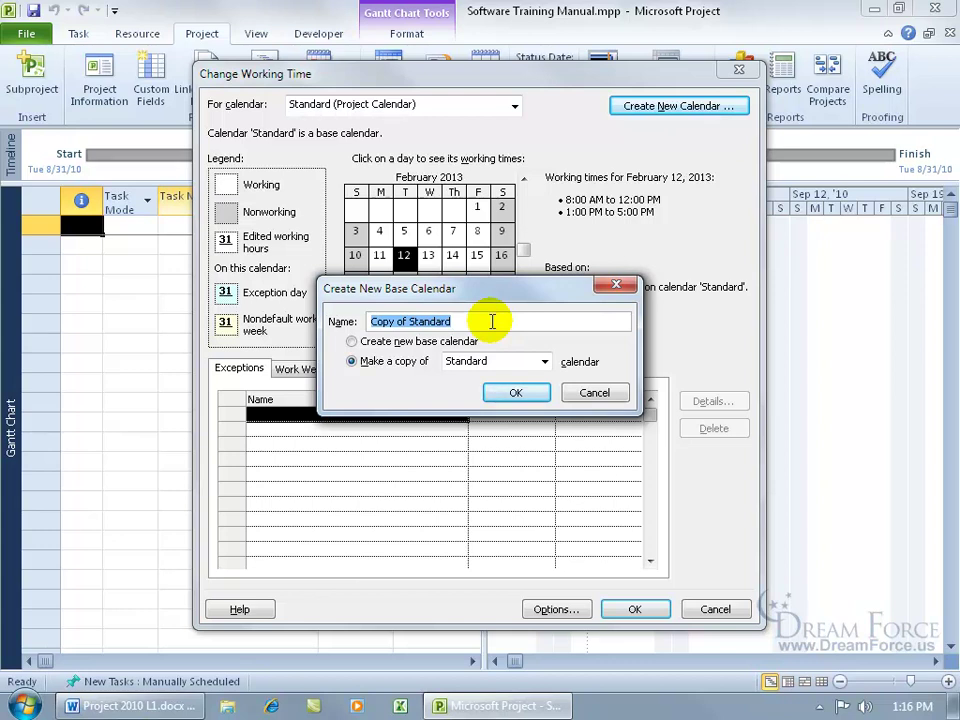
text(Spiffy Calendar)
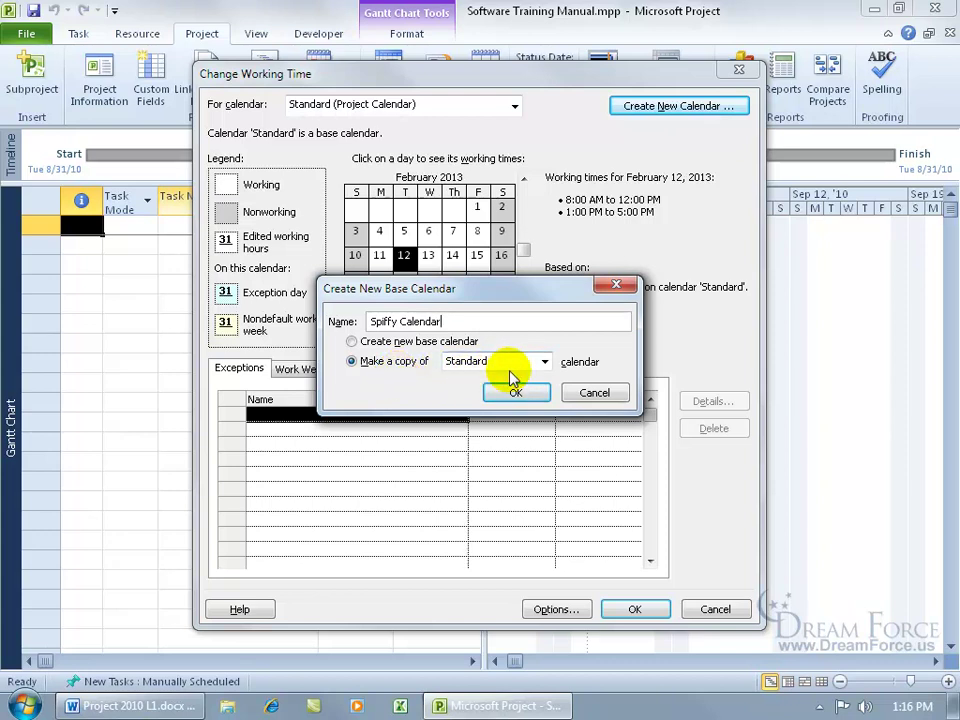
click(545, 362)
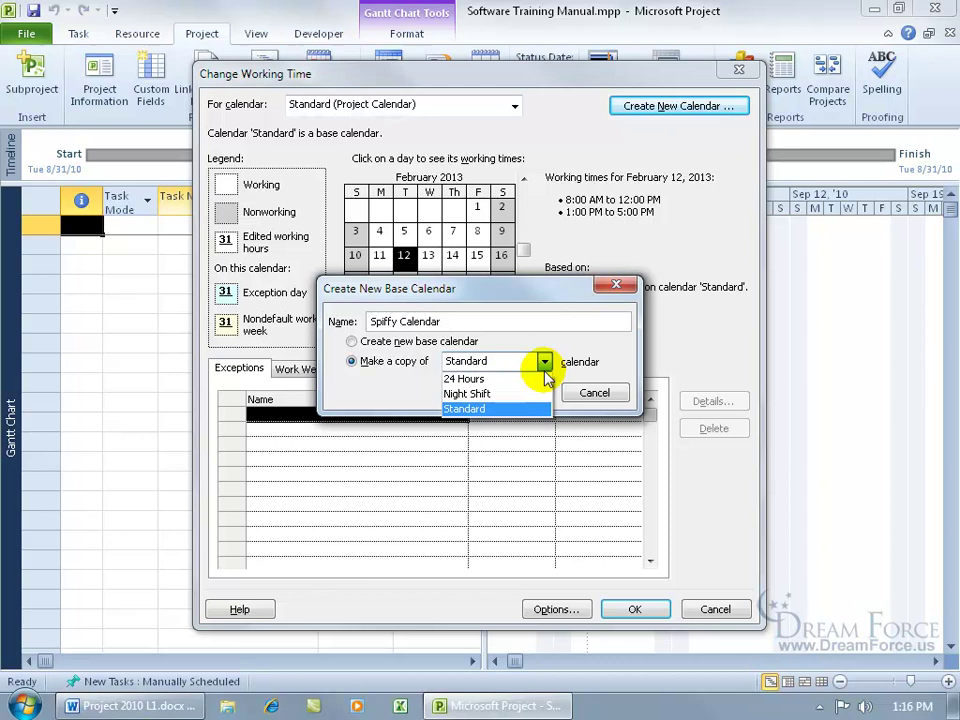
click(527, 410)
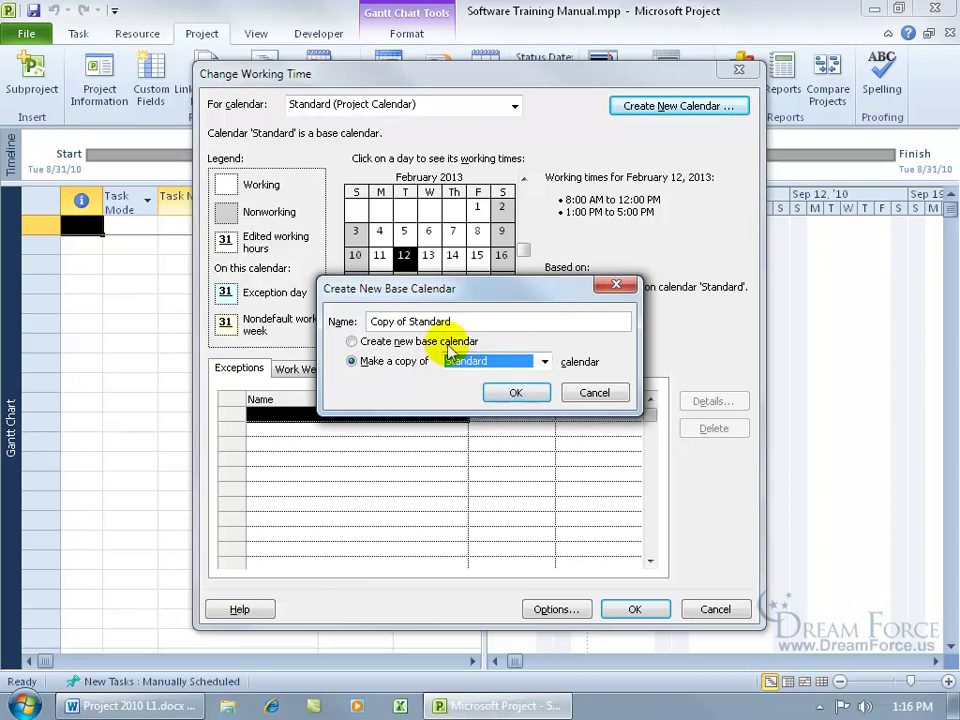
drag(467, 321, 352, 325)
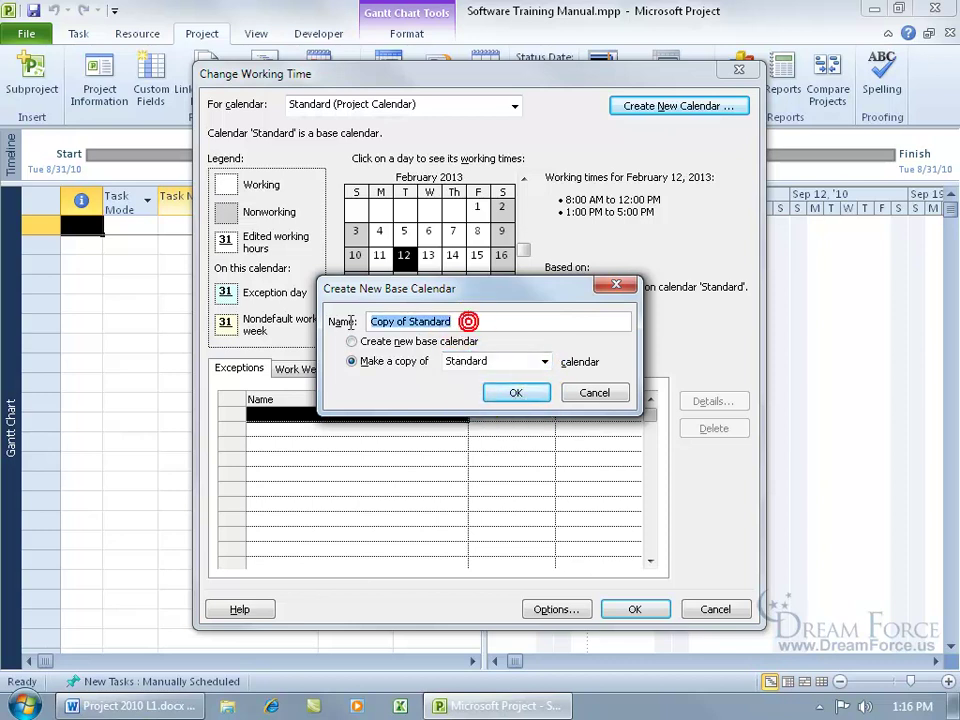
click(516, 393)
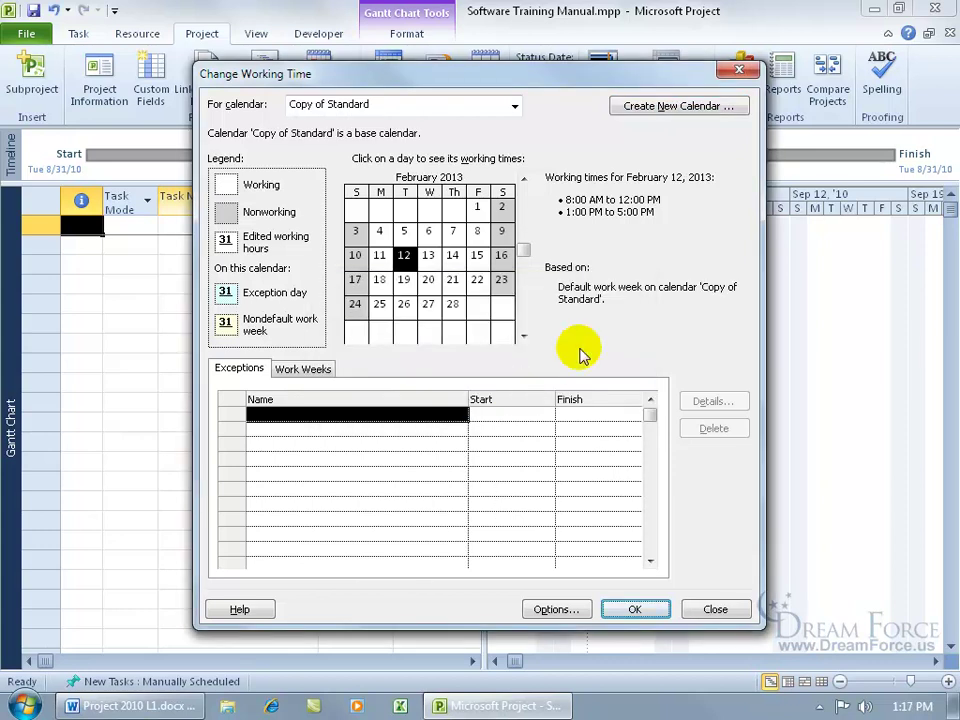
click(409, 111)
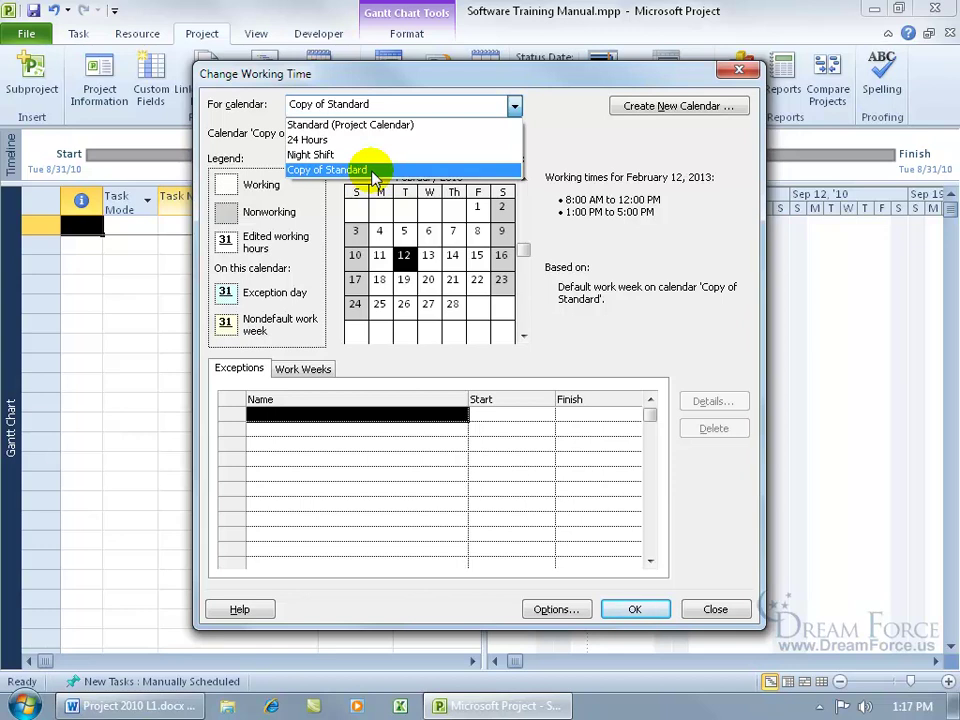
click(568, 201)
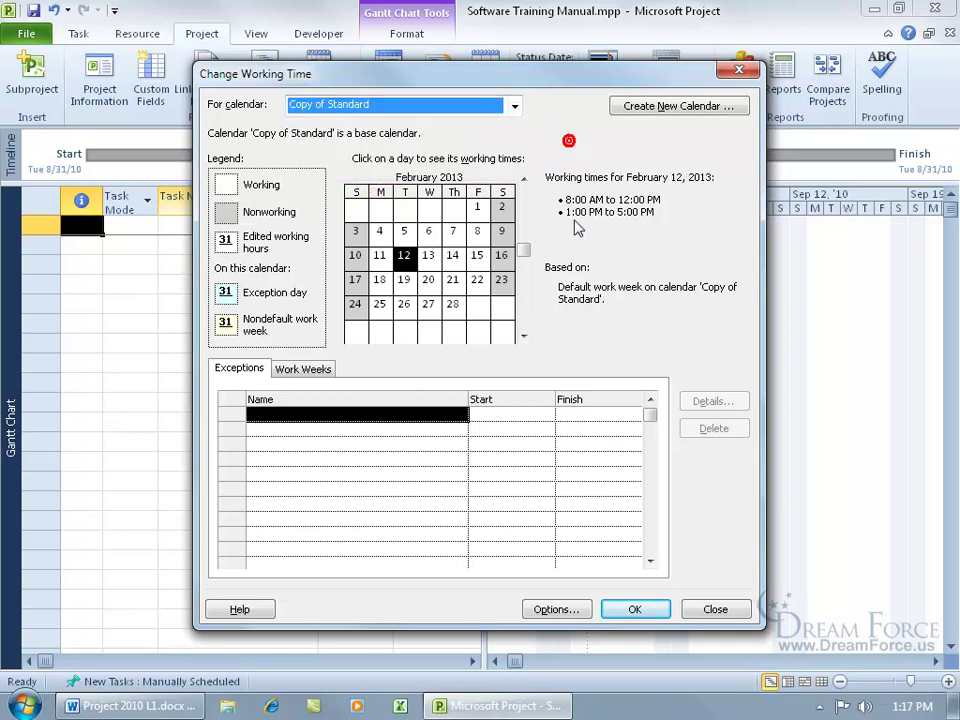
click(715, 609)
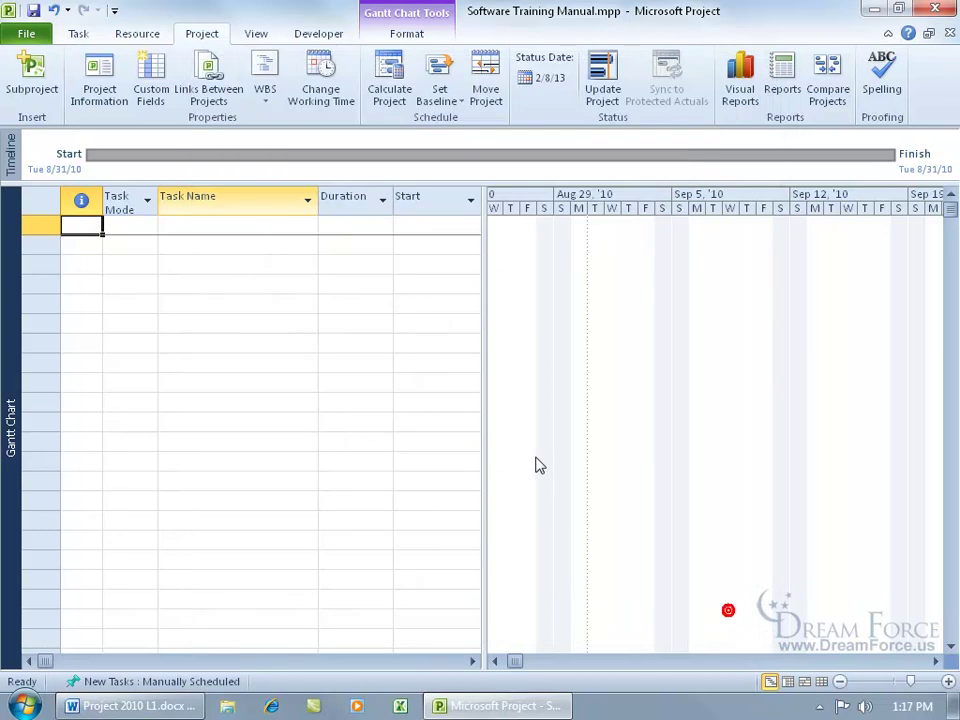
Delete the Copy of Standard calendar from Software Training Manual.mpp using the Organizer, and return to the project
click(30, 34)
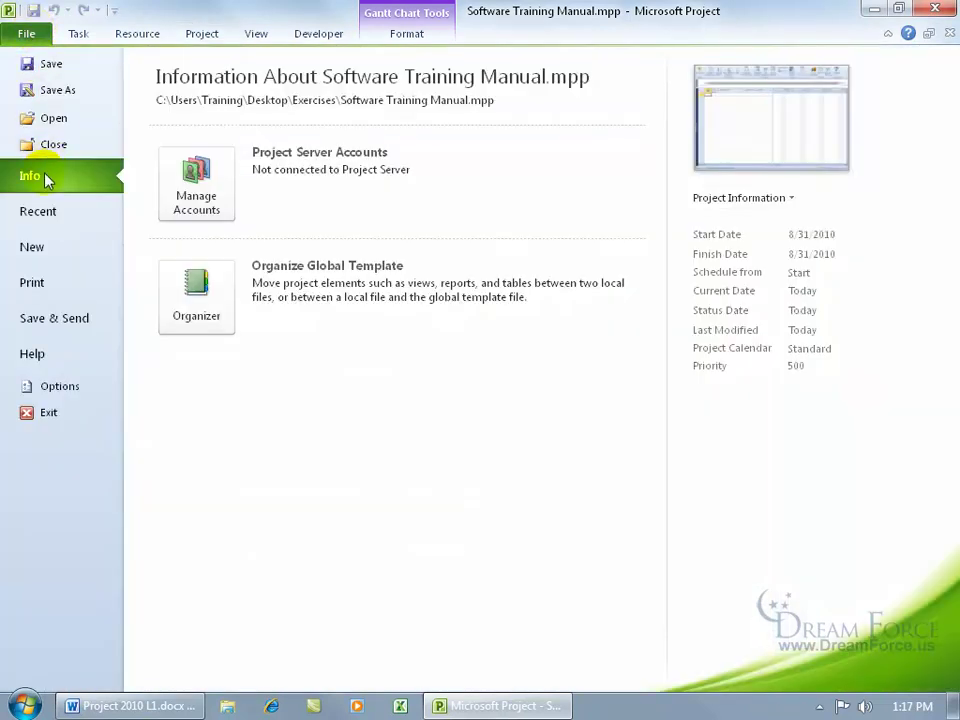
click(196, 312)
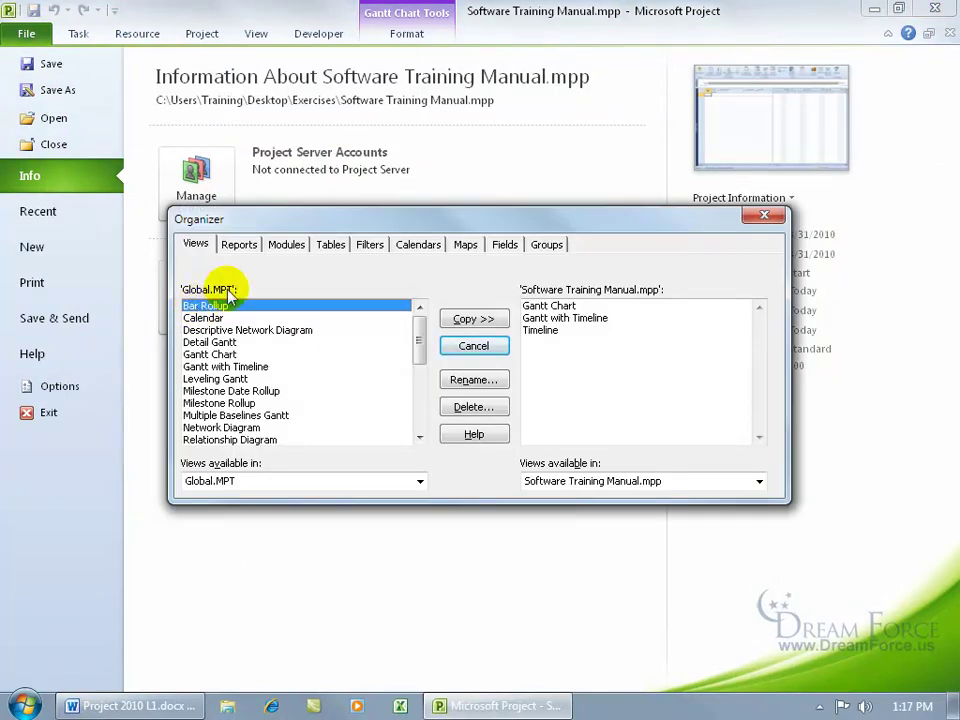
click(424, 246)
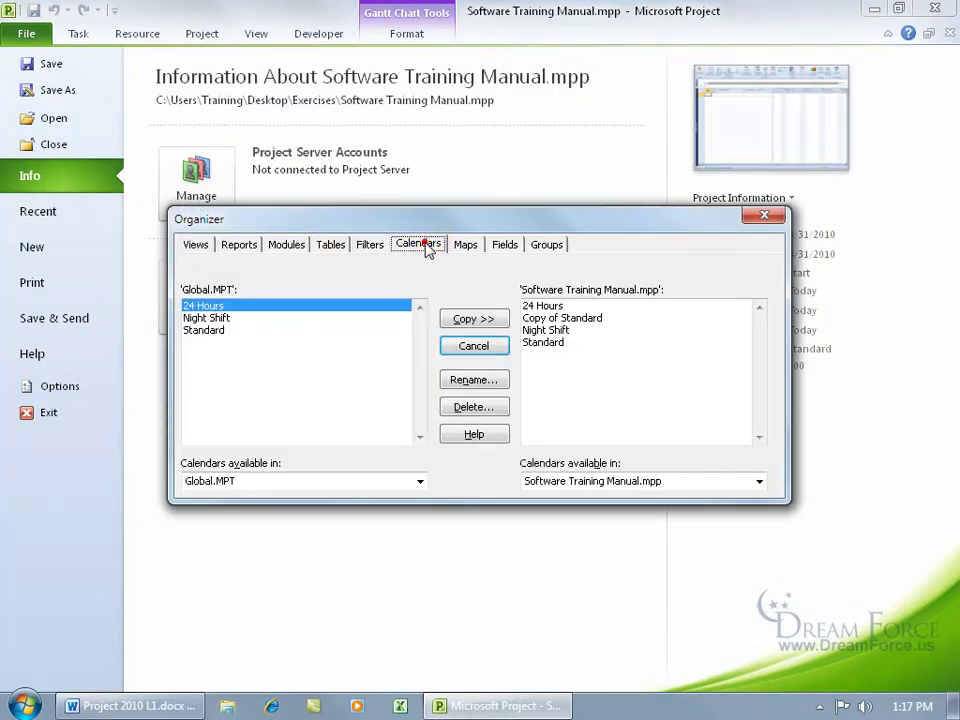
click(585, 318)
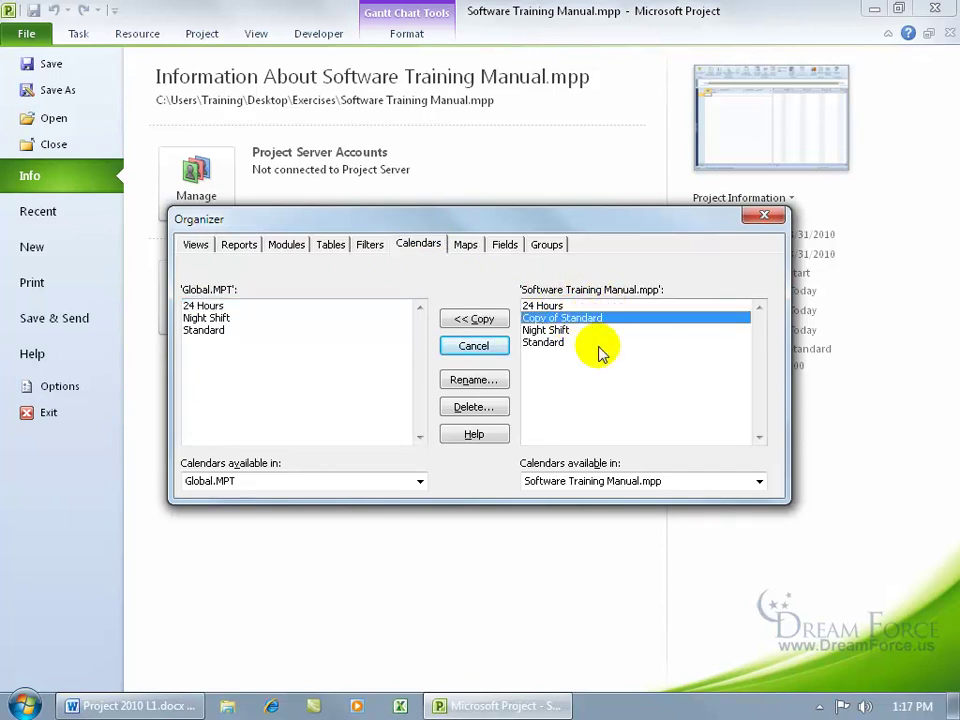
click(497, 407)
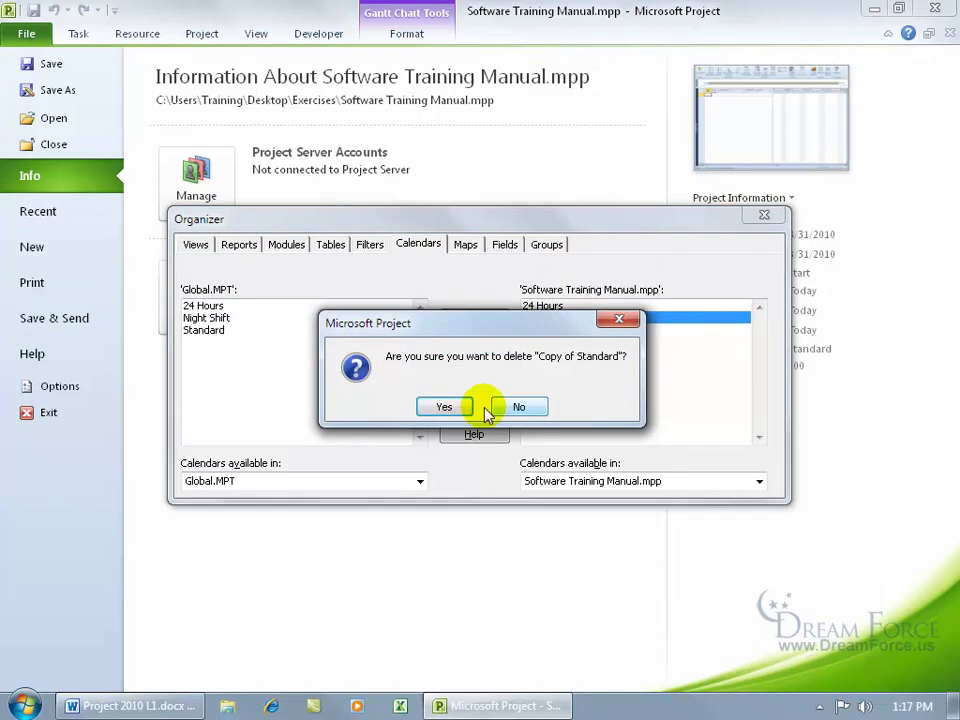
click(446, 408)
click(764, 215)
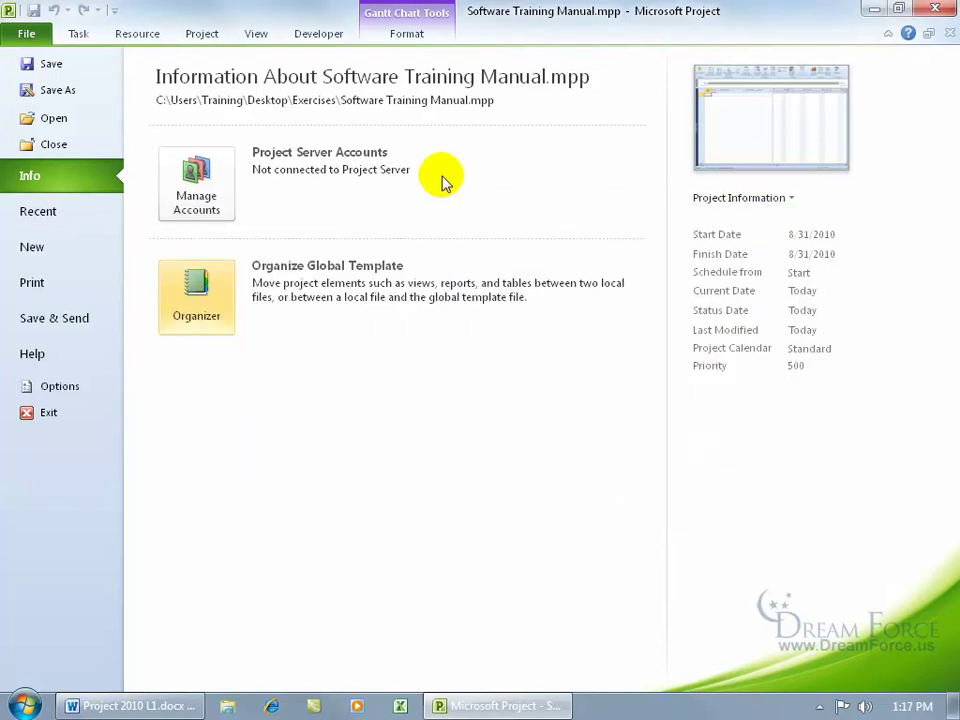
click(26, 33)
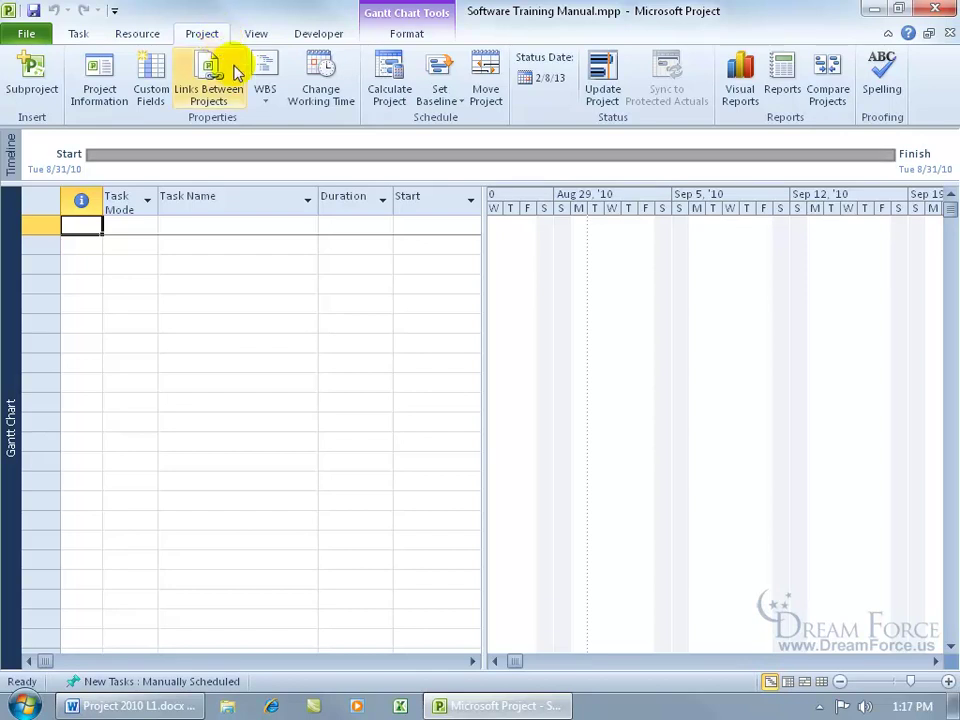
Create a base calendar named Spiffy Calendar as a copy of the Standard calendar and select it in Change Working Time
click(336, 93)
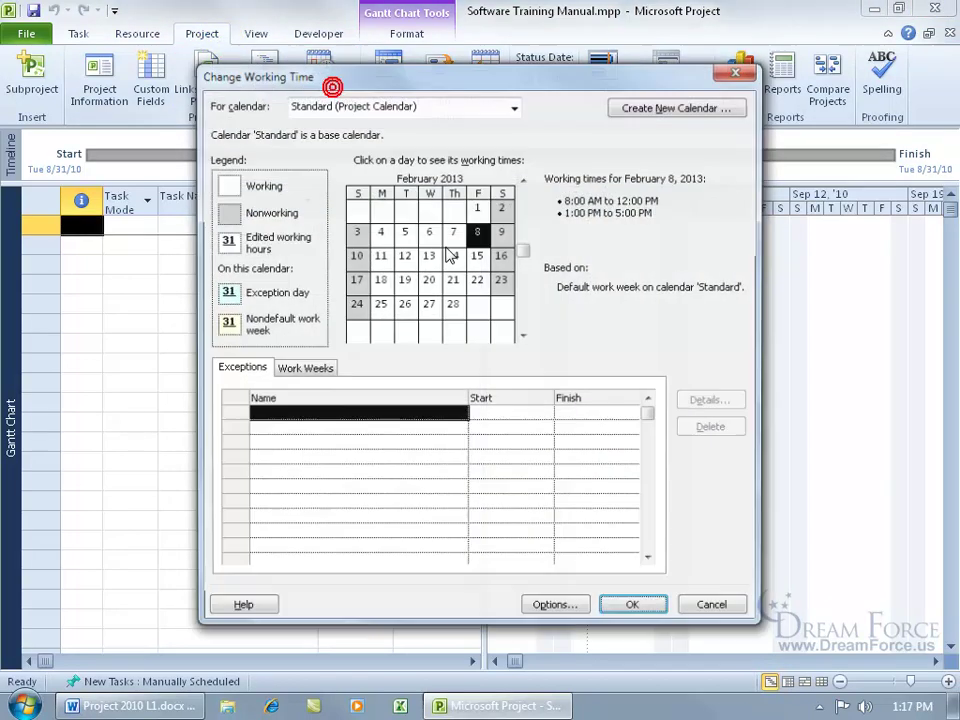
click(642, 110)
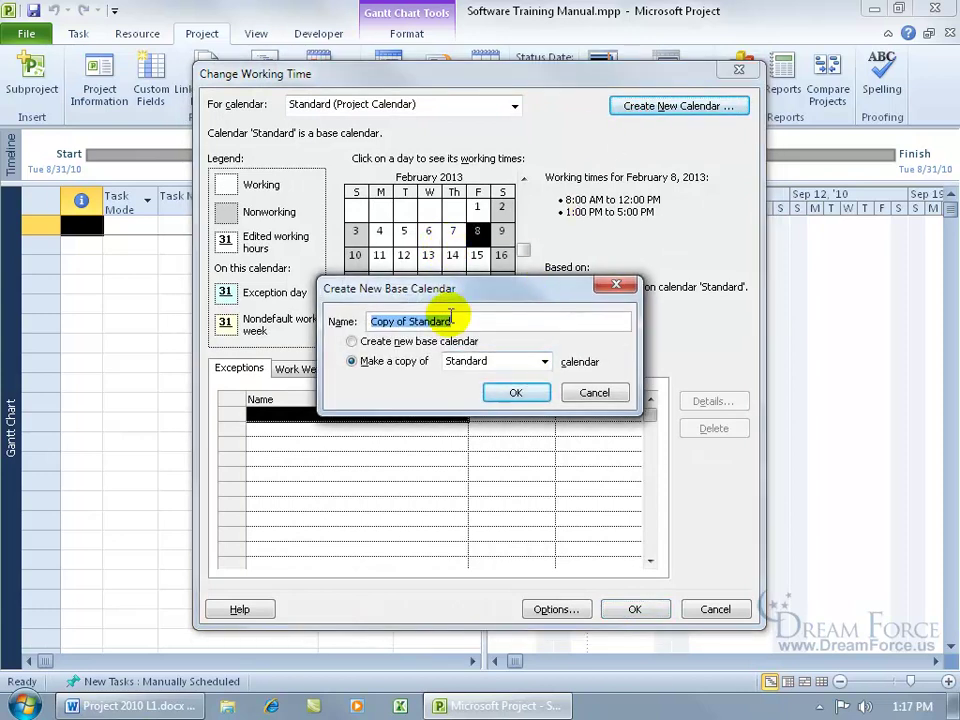
text(Spiffy Calendar)
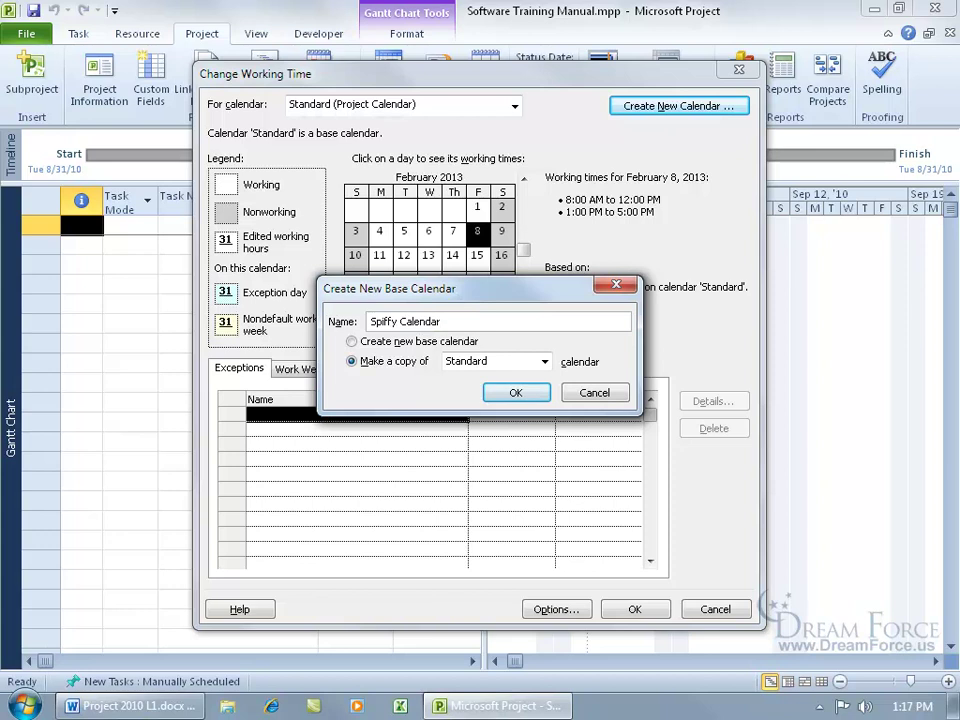
click(513, 392)
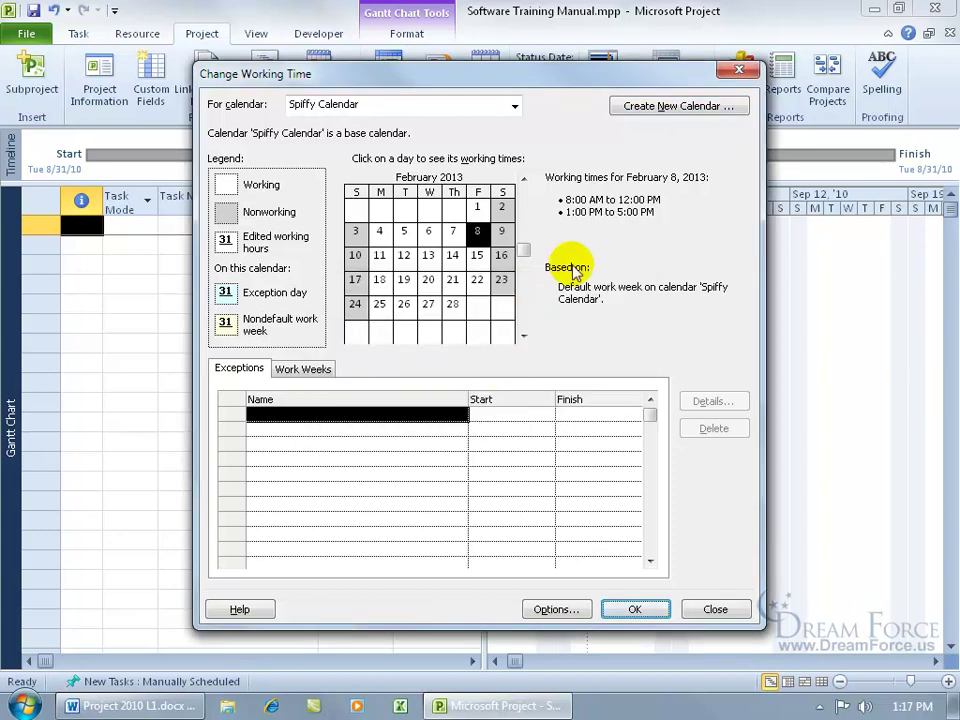
click(514, 105)
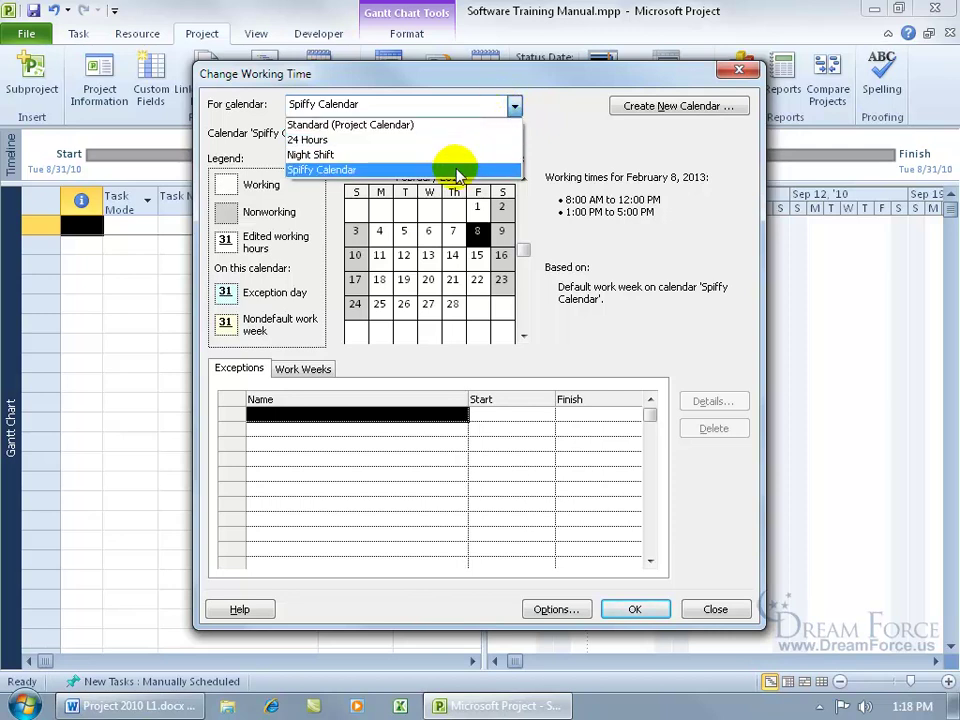
click(452, 170)
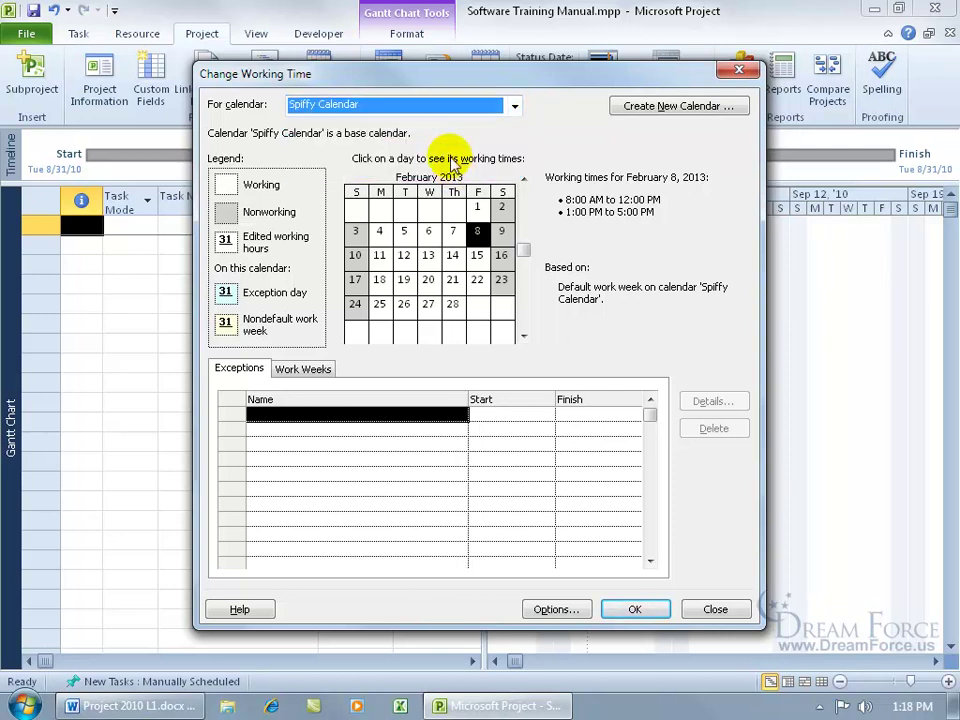